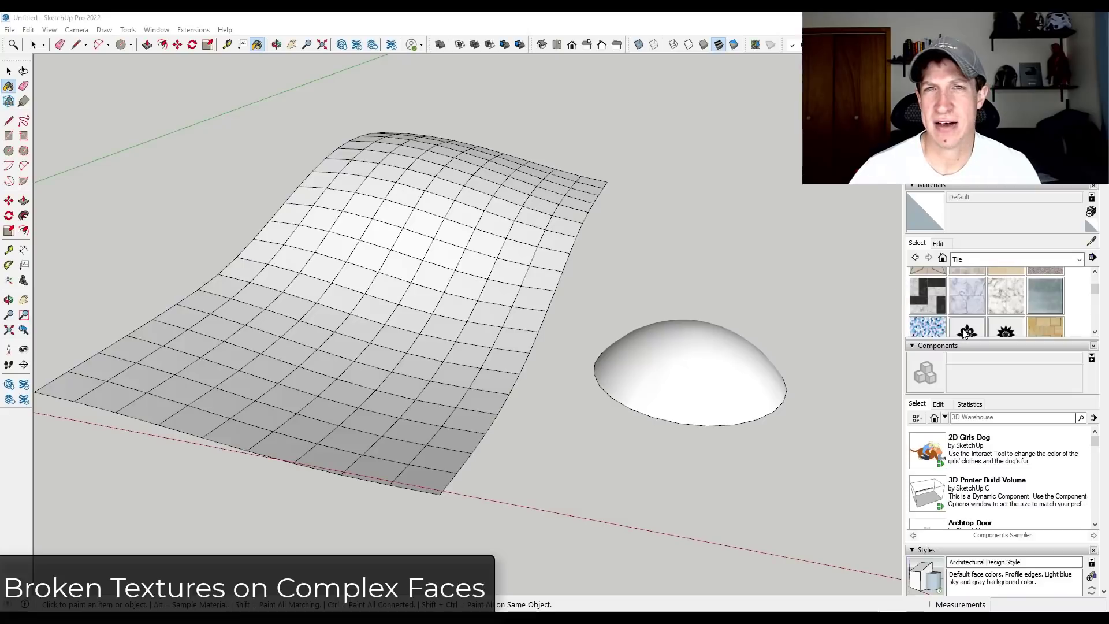
Select the Ornate Tile 01 material from the Tile collection for the Paint Bucket.
click(967, 329)
Paint the wavy surface and the dome with Ornate Tile 01, then inspect them up close.
click(494, 279)
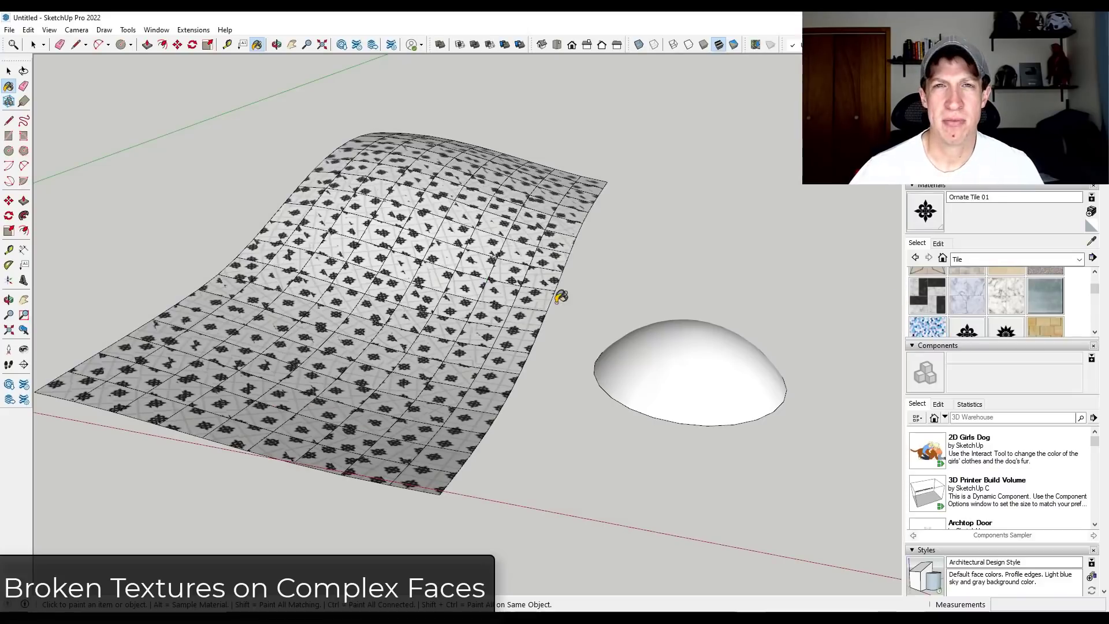
click(710, 334)
mouse_move(567, 289)
middle_down()
mouse_move(556, 379)
mouse_move(573, 345)
middle_up()
scroll(802, 304, up, 2)
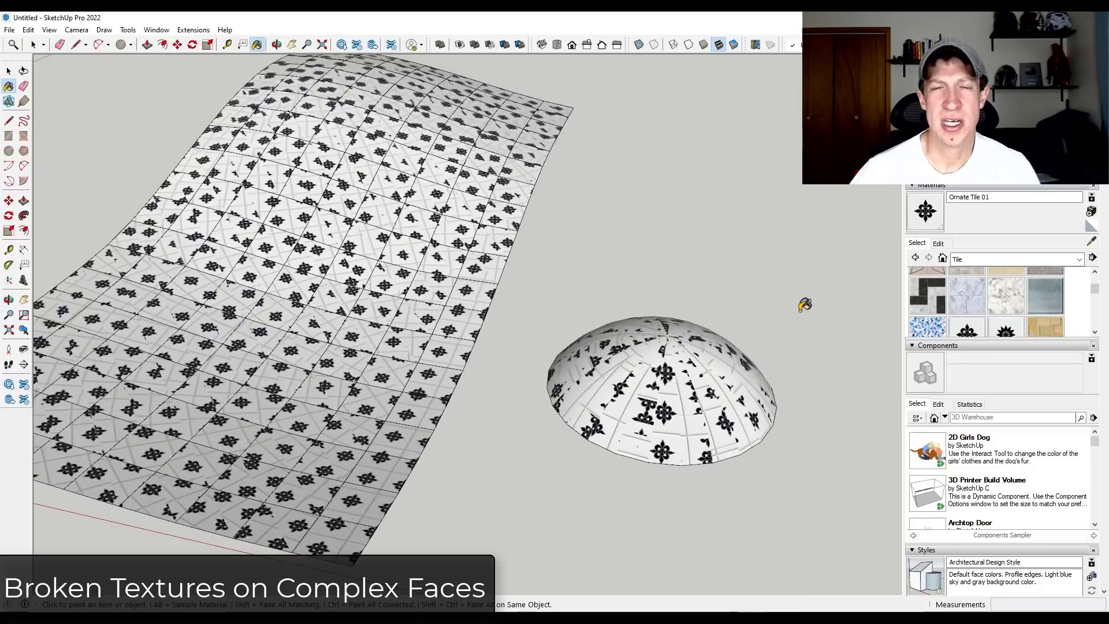
scroll(742, 294, down, 3)
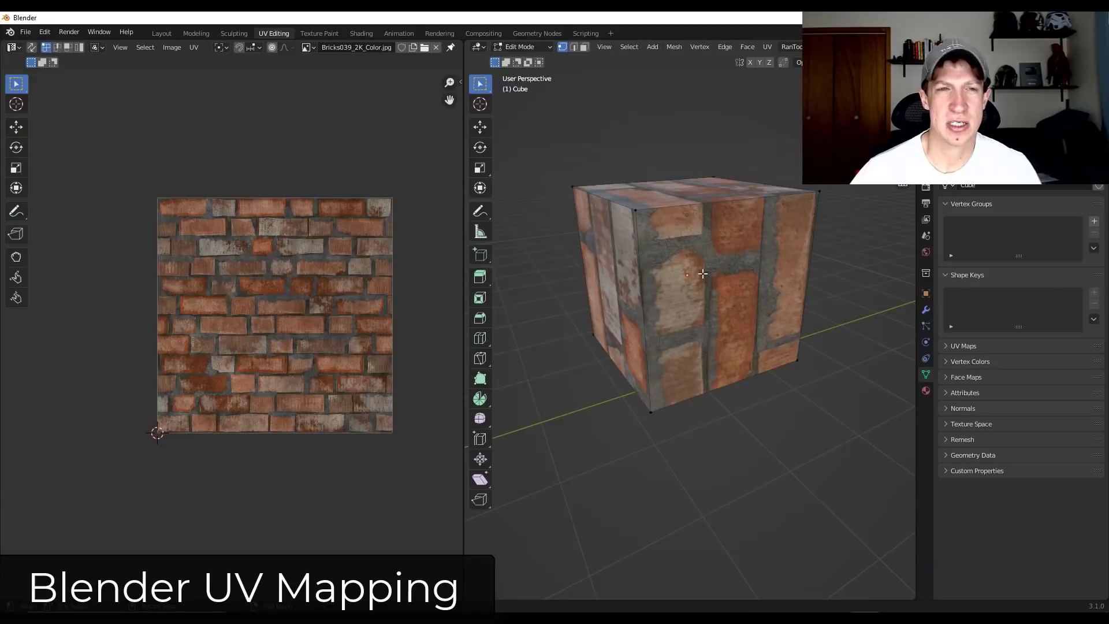
right_click(693, 273)
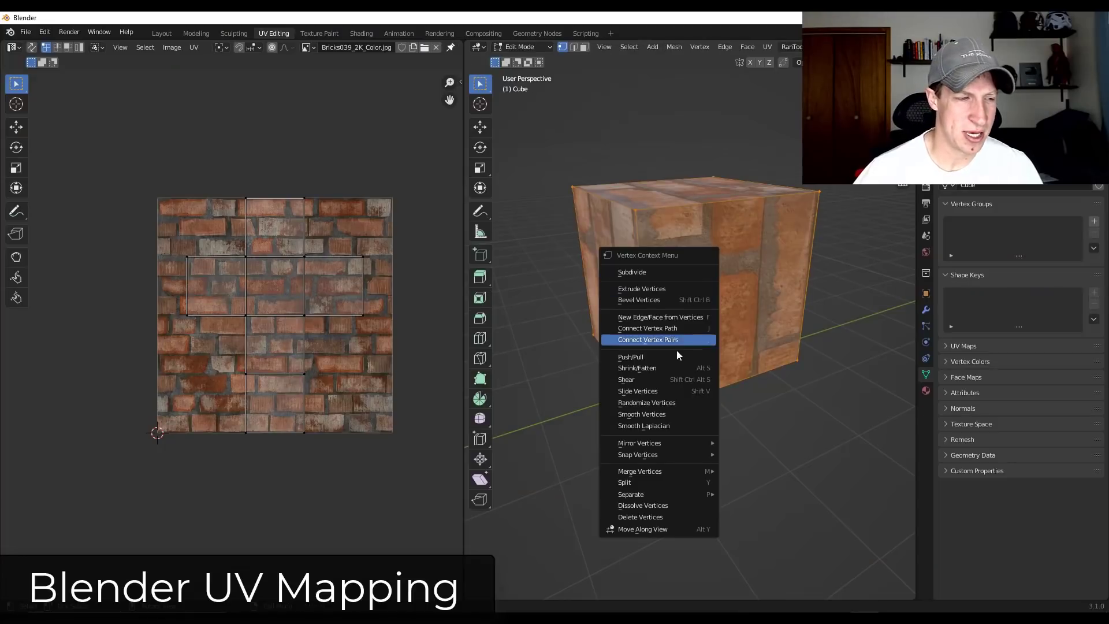
Re-project the cube's UVs using Cube Projection.
click(767, 46)
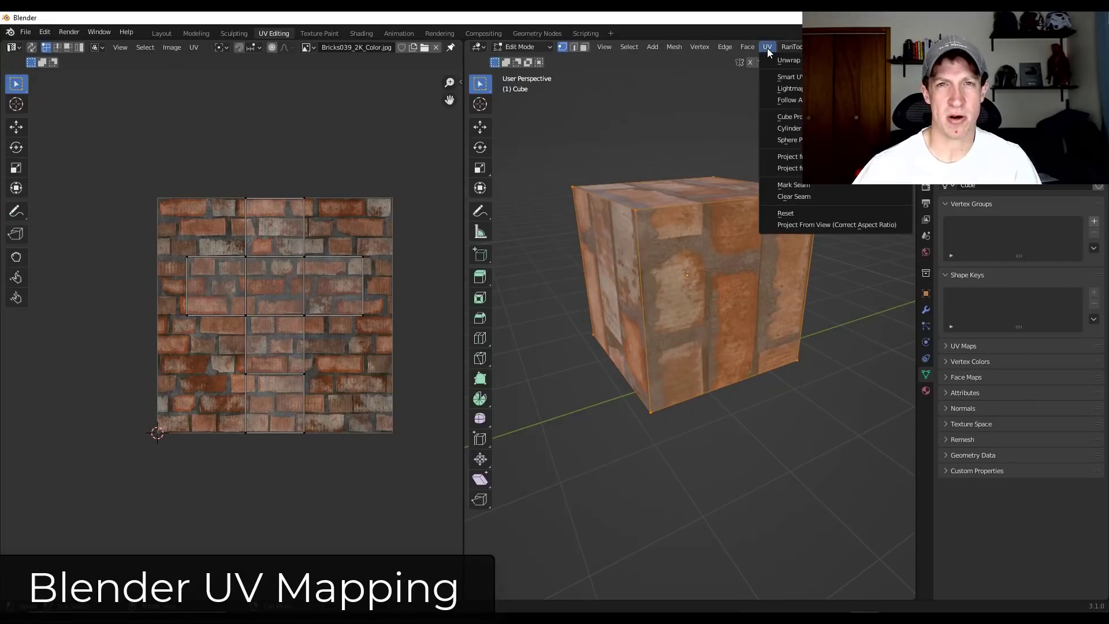
click(789, 116)
key(Tab)
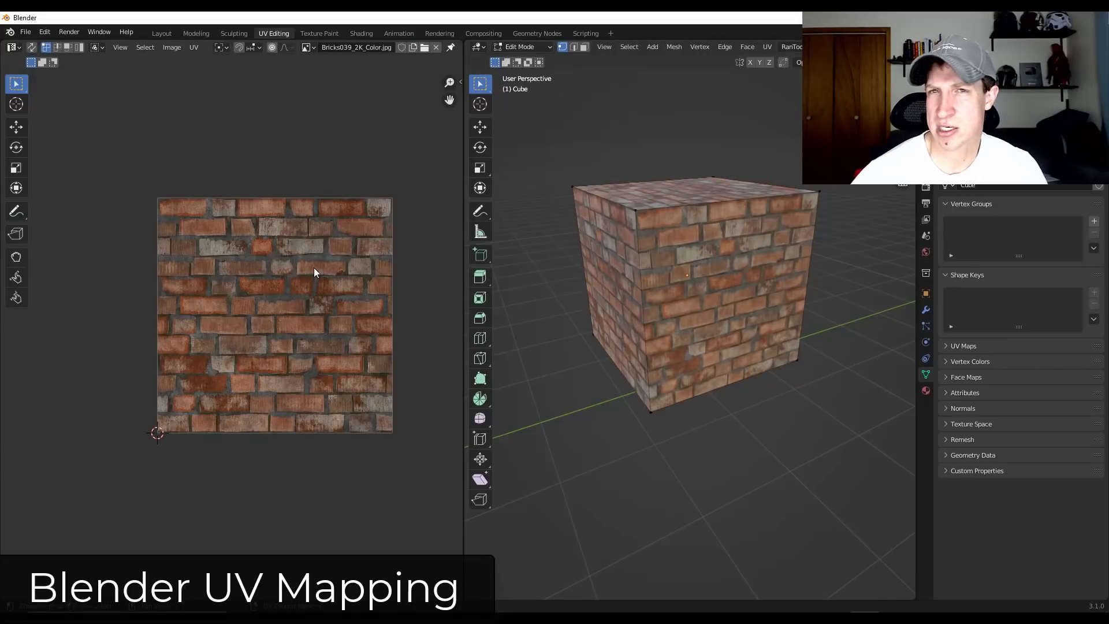
key(Tab)
Select the whole UV island, scale it down and start moving it.
drag(122, 164, 454, 456)
key(s)
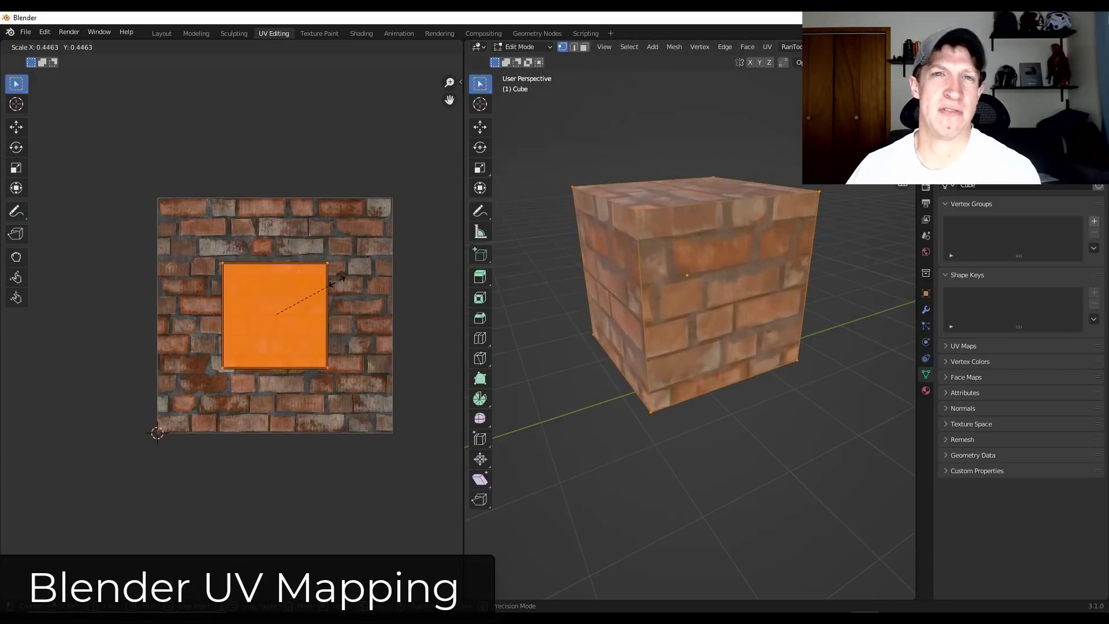
click(372, 253)
key(g)
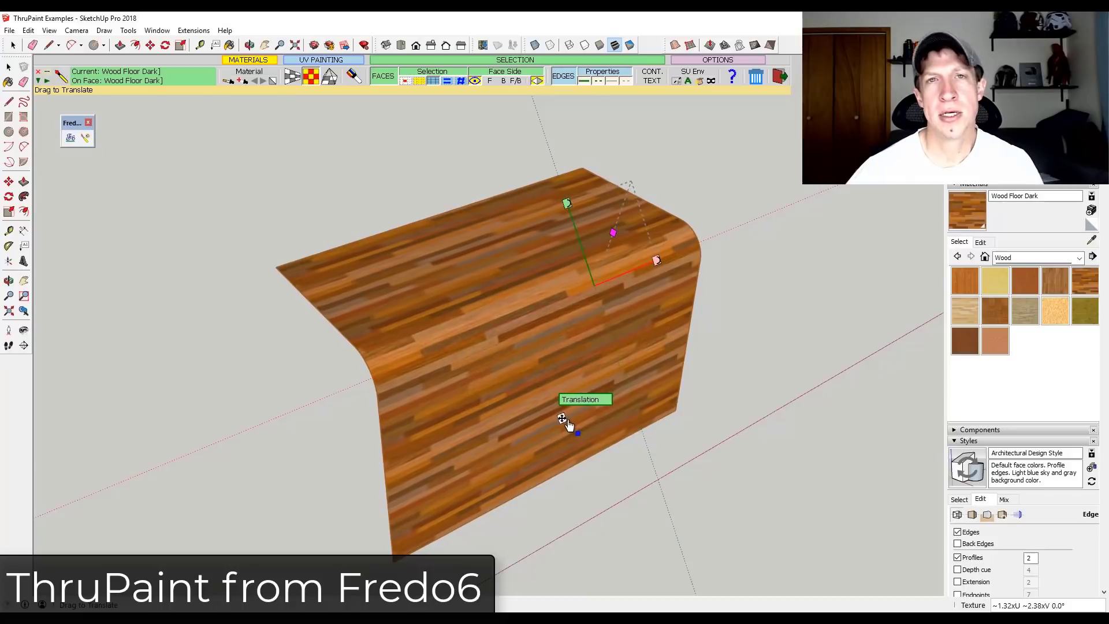
Slide the wood texture, enlarge it about 1.8 times and rotate it roughly 84 degrees.
drag(567, 425, 592, 284)
mouse_move(613, 237)
mouse_down()
mouse_move(647, 211)
mouse_move(616, 250)
mouse_move(613, 233)
mouse_up()
drag(567, 206, 583, 254)
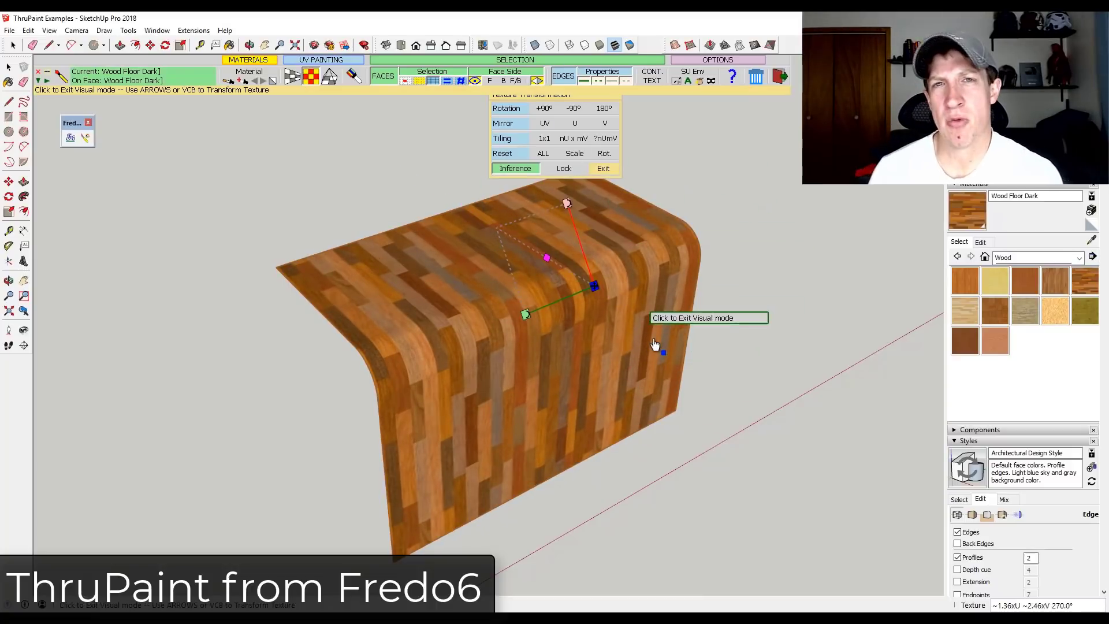
Rotate the Wood Floor Dark texture on the bent panel by +90°.
click(545, 109)
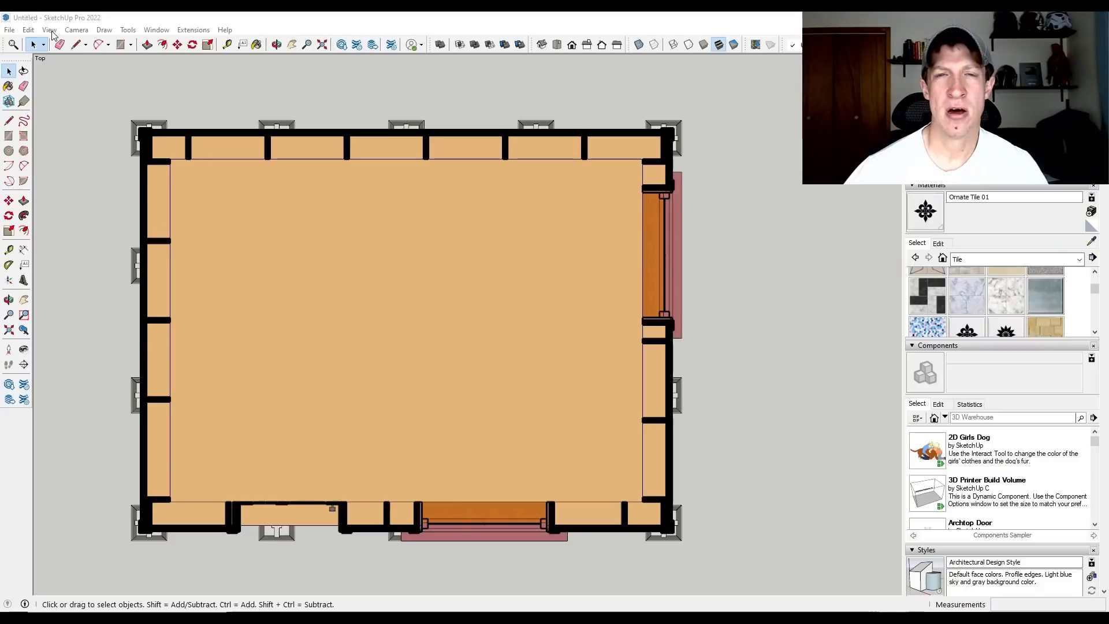
Show section planes and move the building's section plane back to its start position.
click(49, 29)
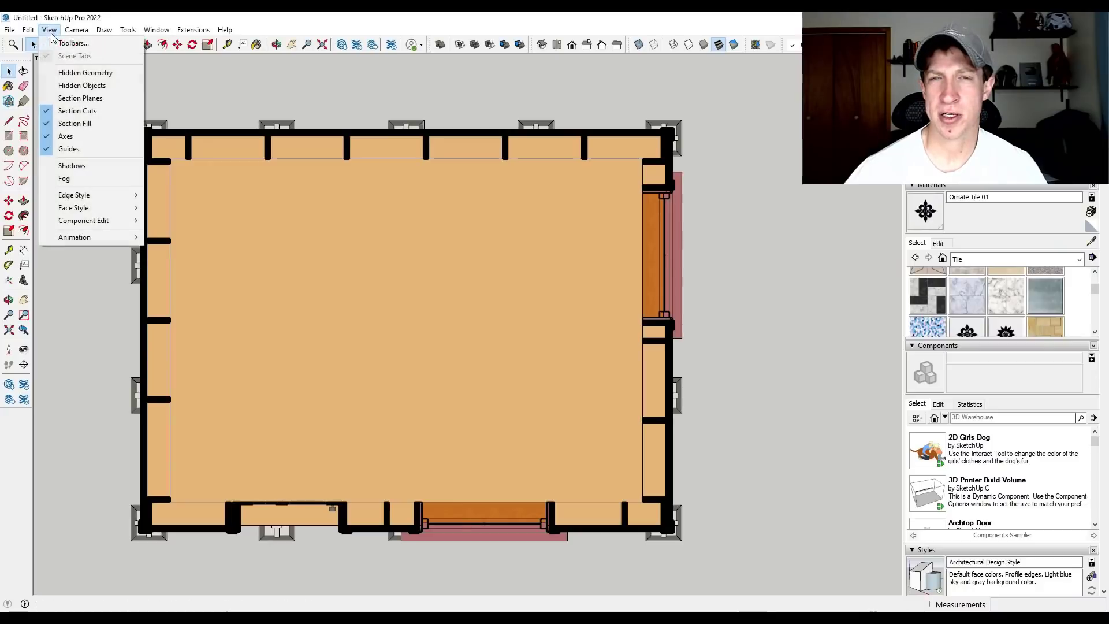
click(80, 98)
middle_drag(345, 355, 652, 386)
click(687, 365)
scroll(688, 365, down, 3)
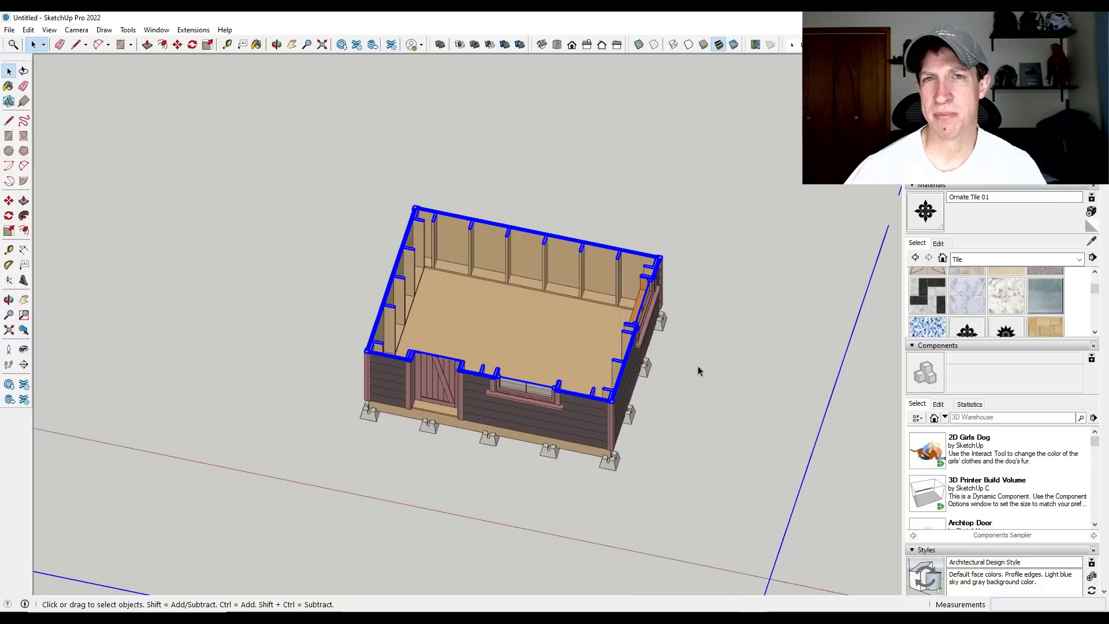
key(m)
click(711, 372)
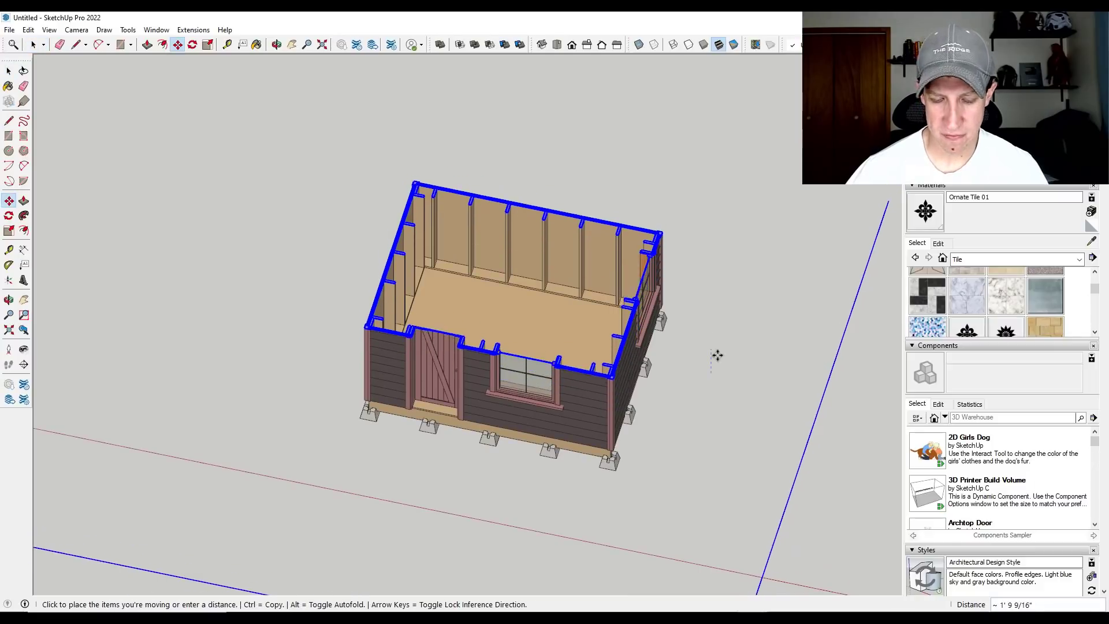
click(718, 374)
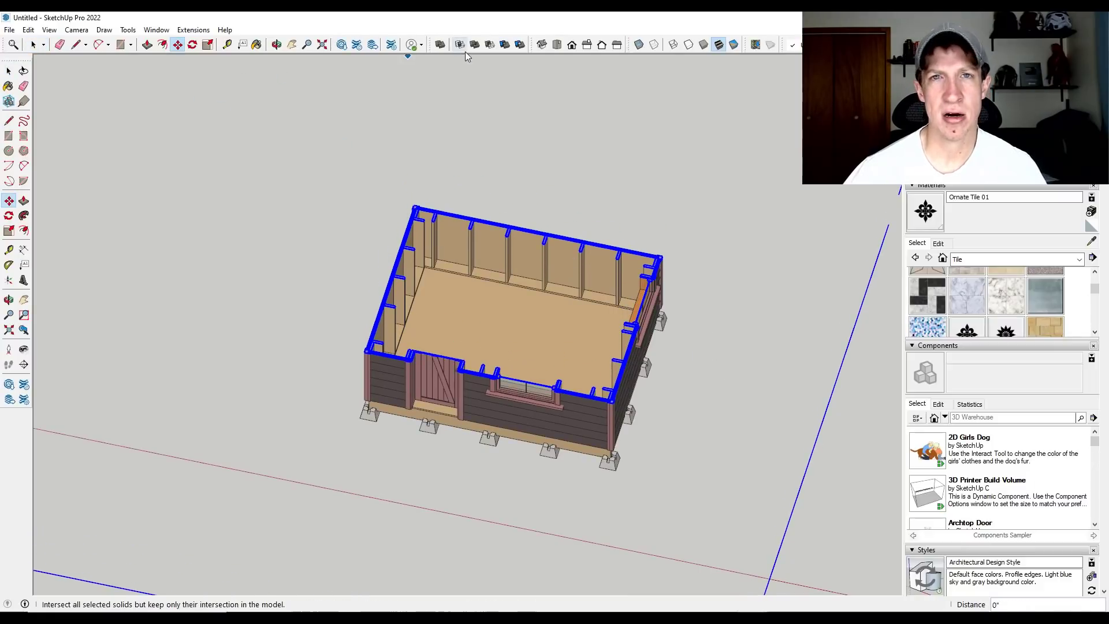
Switch to Top view, hide the section planes and bring the Styles panel into view.
click(556, 44)
scroll(472, 372, up, 2)
scroll(473, 372, up, 1)
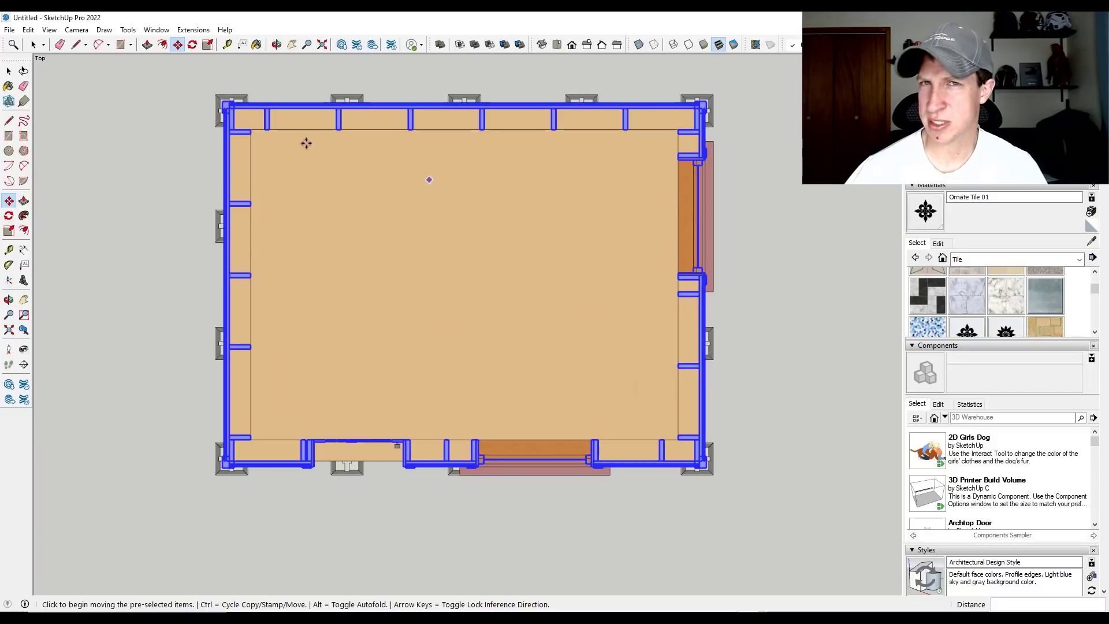
click(49, 29)
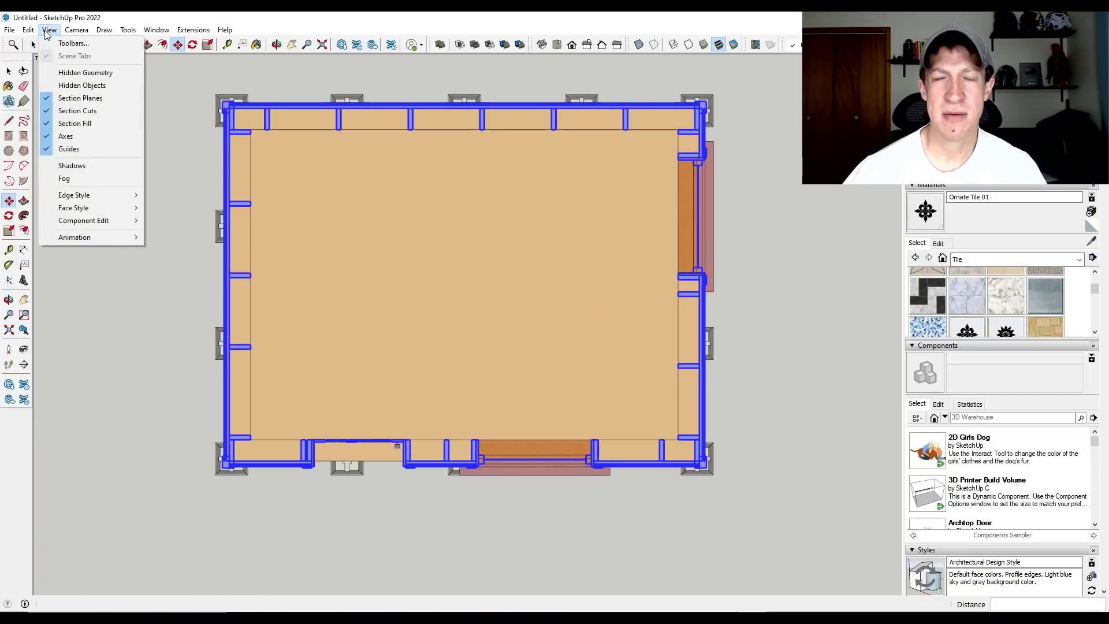
click(71, 99)
scroll(729, 95, up, 2)
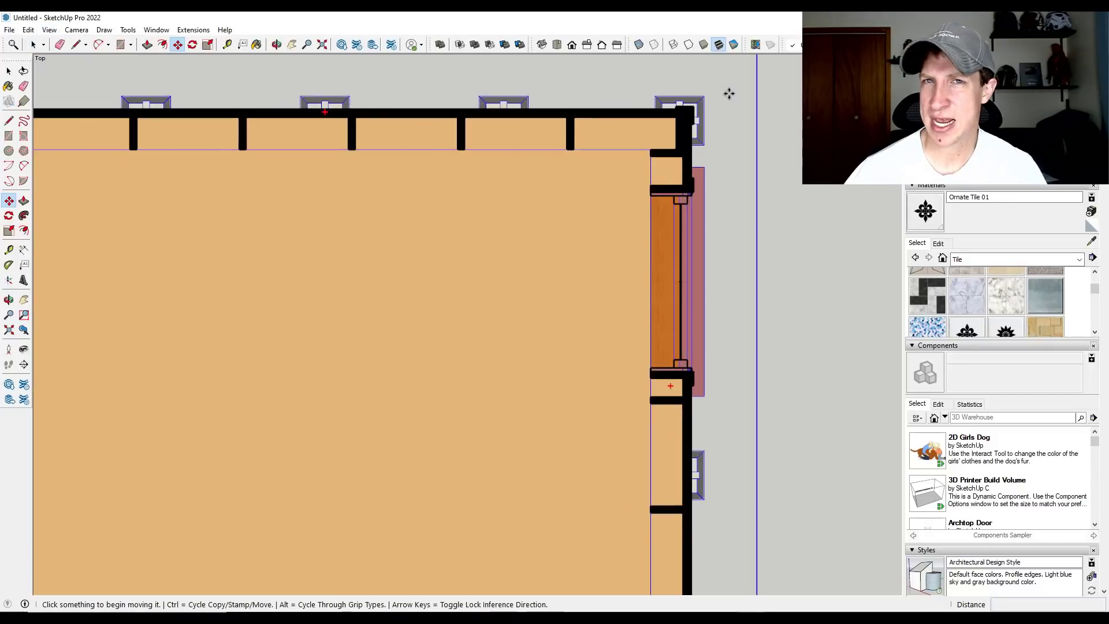
scroll(728, 94, up, 3)
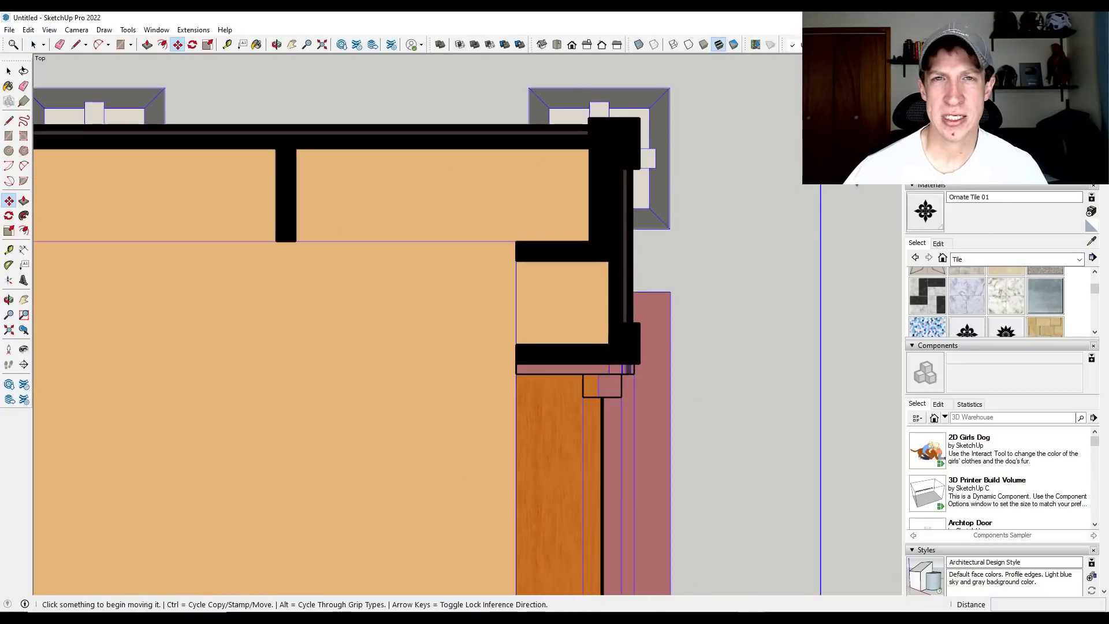
scroll(1035, 412, down, 5)
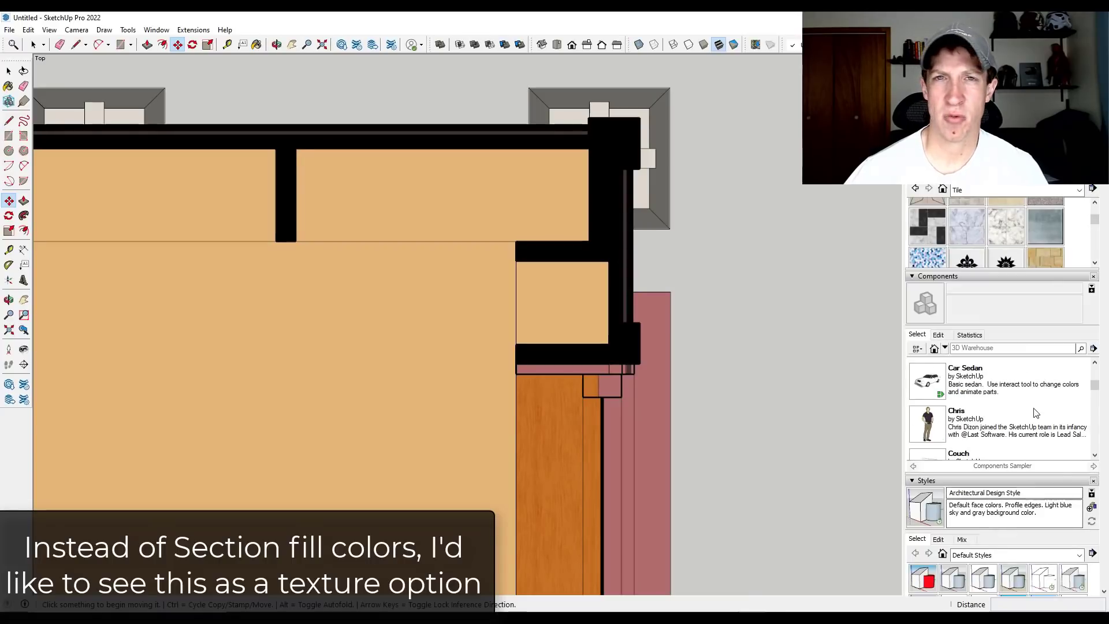
scroll(1016, 467, down, 3)
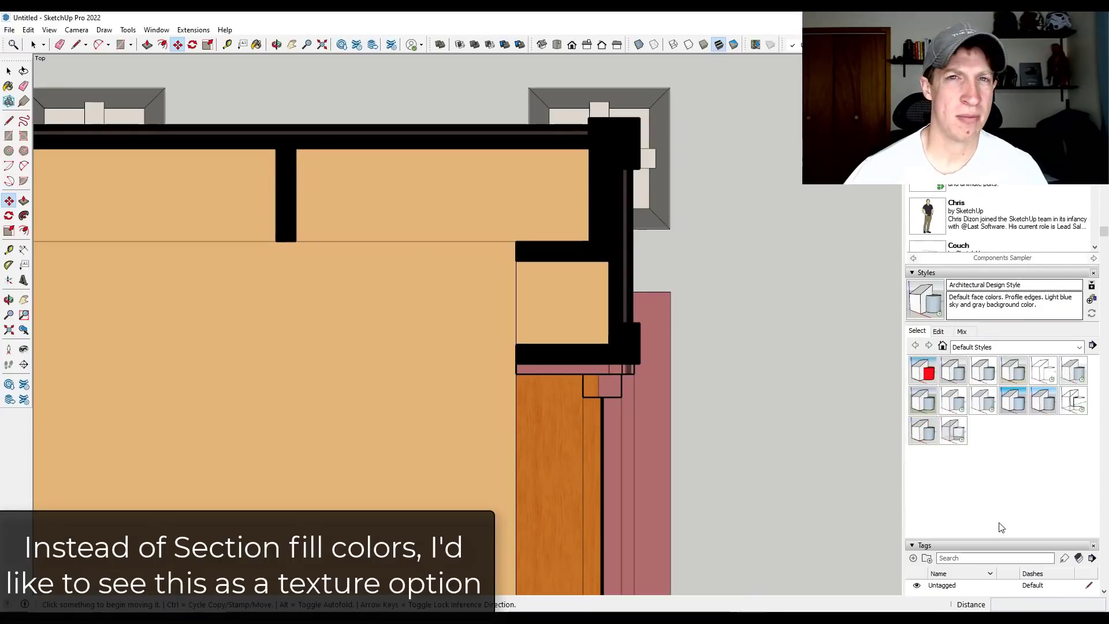
Set the style's section fill colour to red, with red at 201.
click(938, 333)
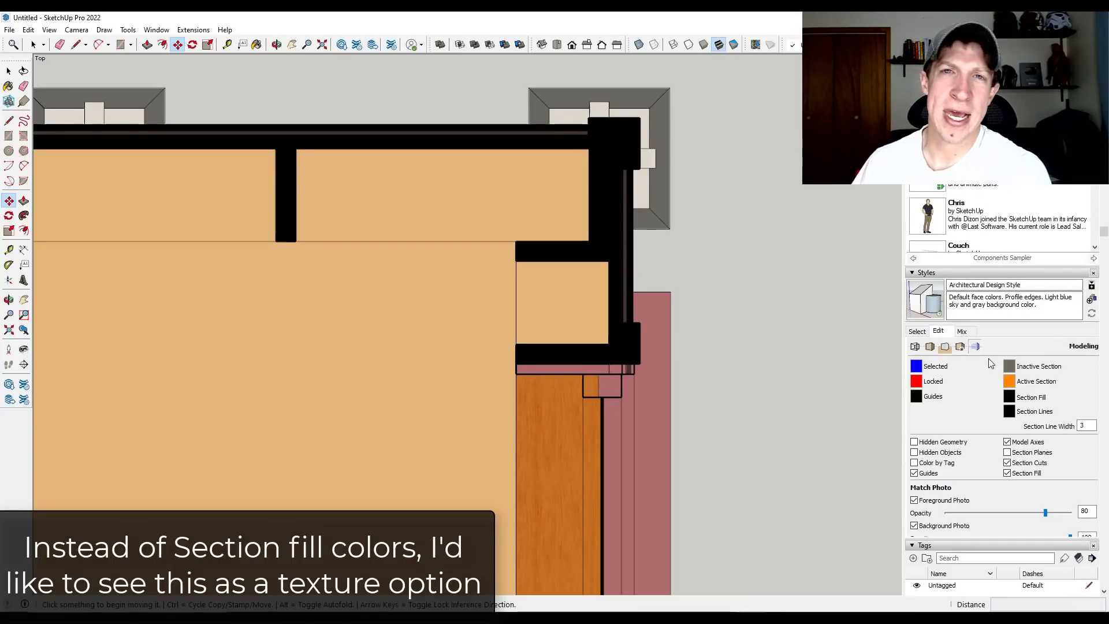
click(1010, 398)
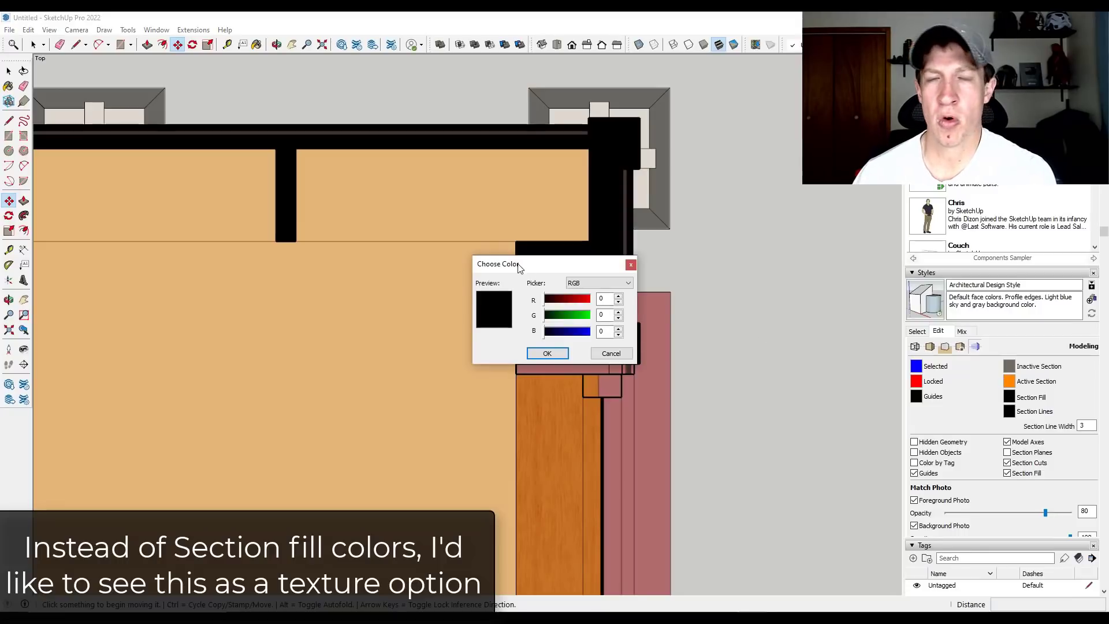
drag(518, 266, 343, 282)
drag(382, 315, 407, 321)
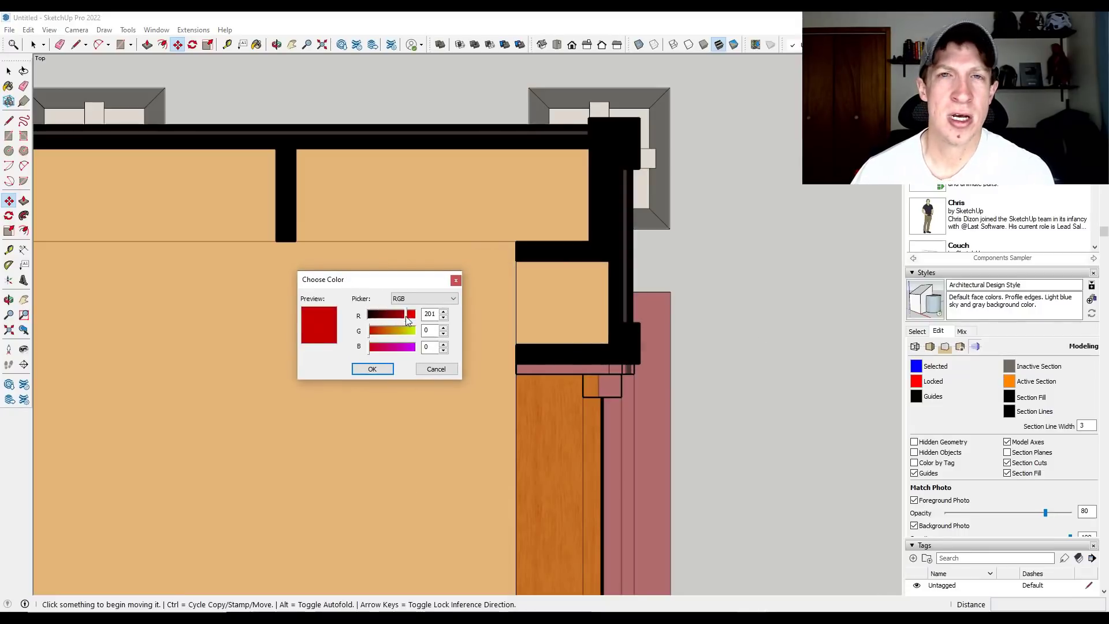
click(377, 369)
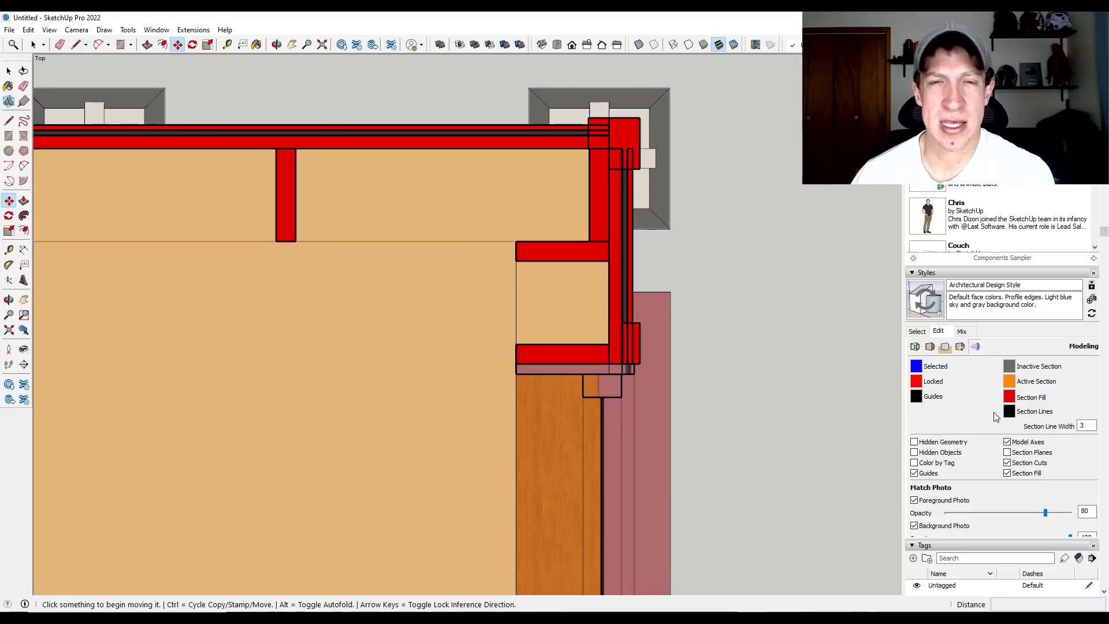
Change the section fill to orange with green at 150, then toggle section fills off and on.
click(1009, 397)
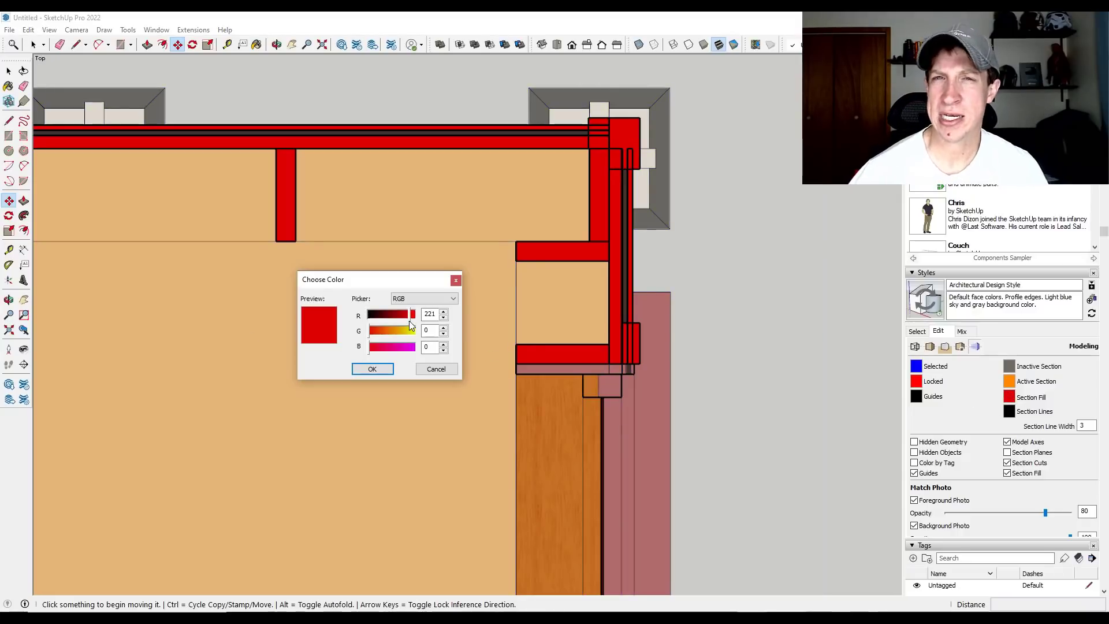
drag(375, 334, 397, 330)
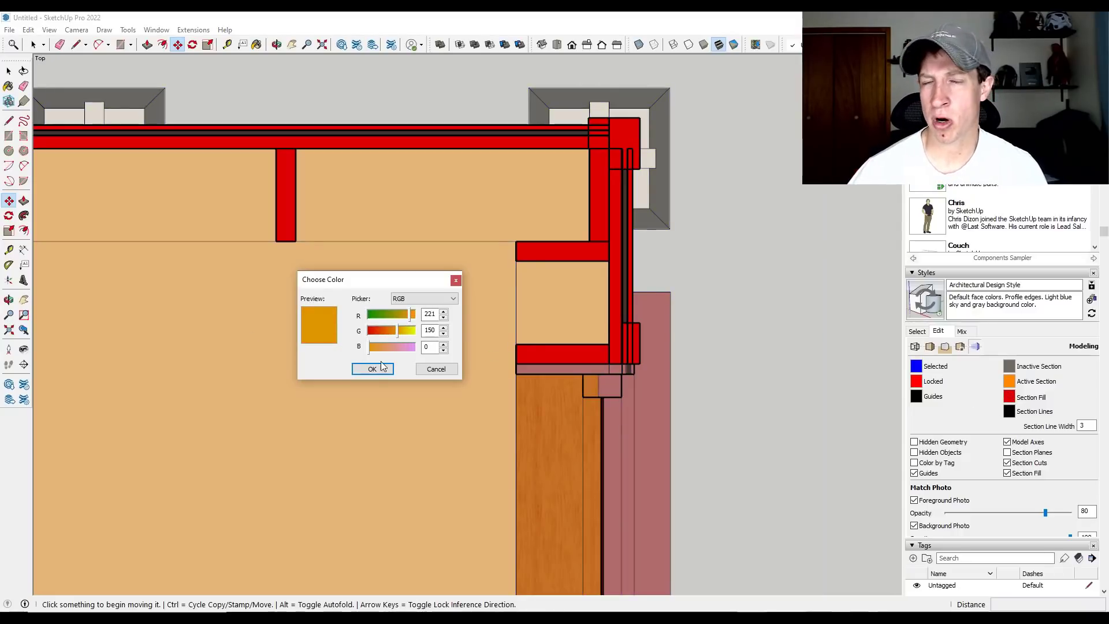
click(381, 367)
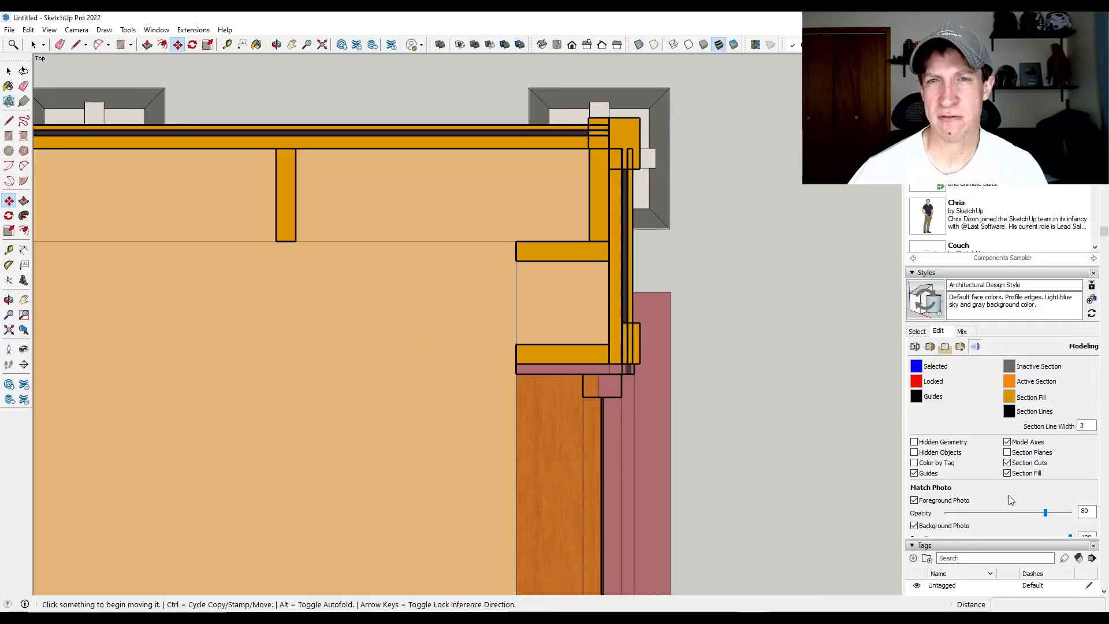
click(1008, 473)
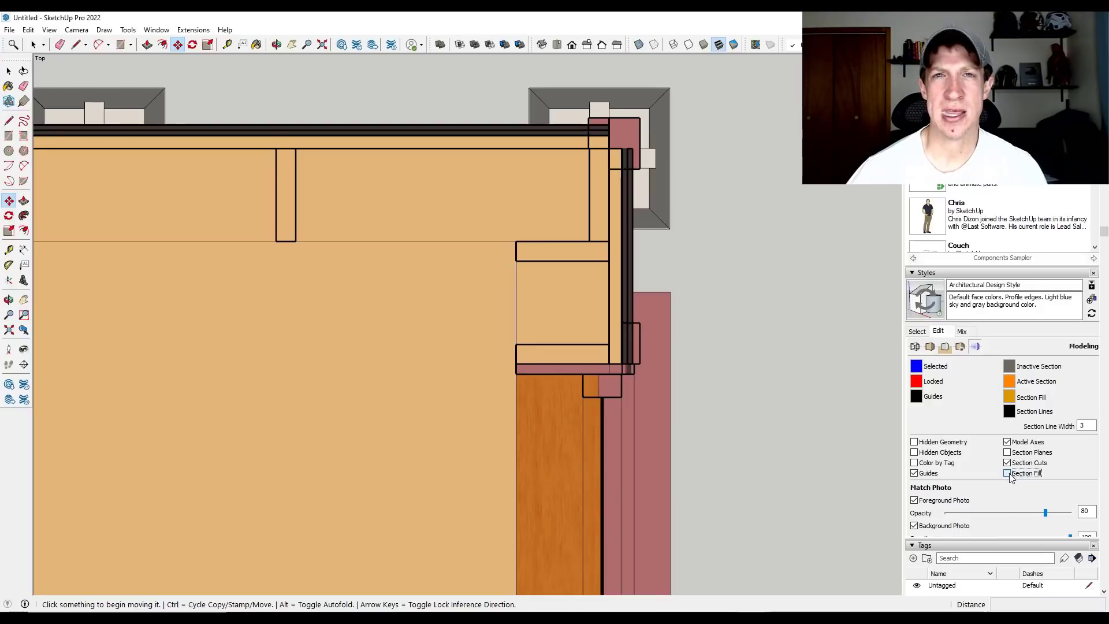
click(1008, 473)
Set the section fill colour to white (RGB 255,255,255).
click(1009, 396)
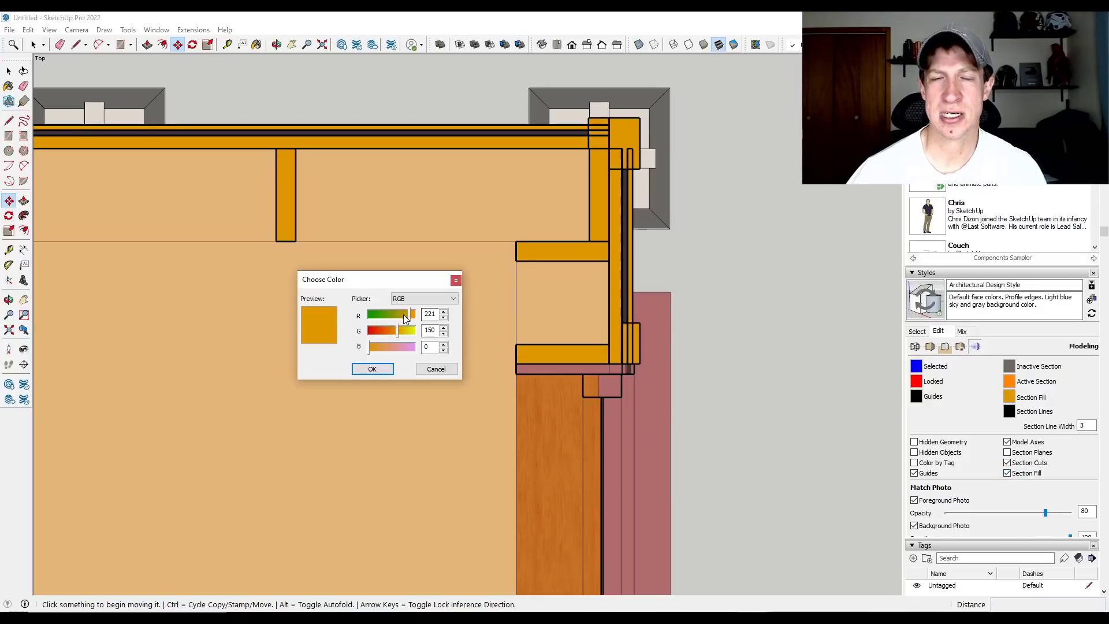
drag(404, 328, 414, 349)
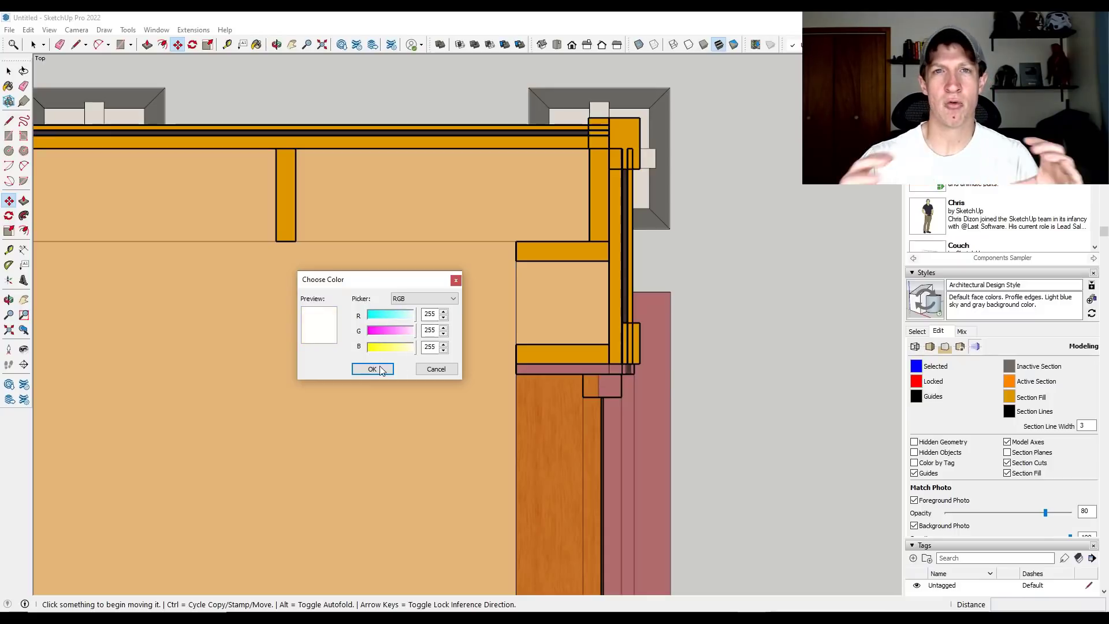
click(372, 369)
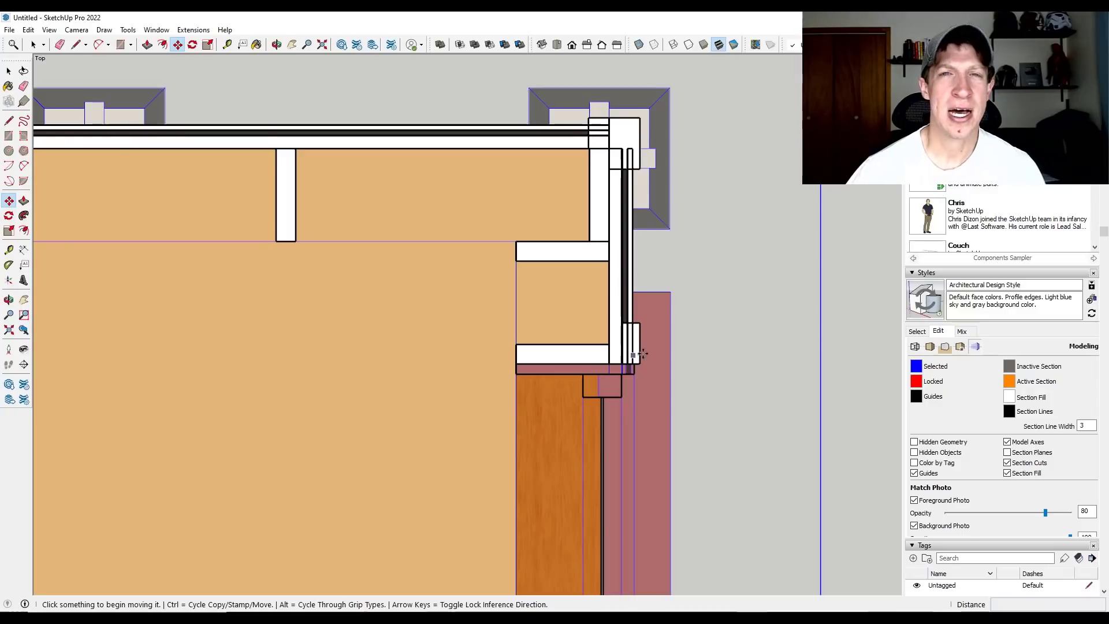
key(ctrl+t)
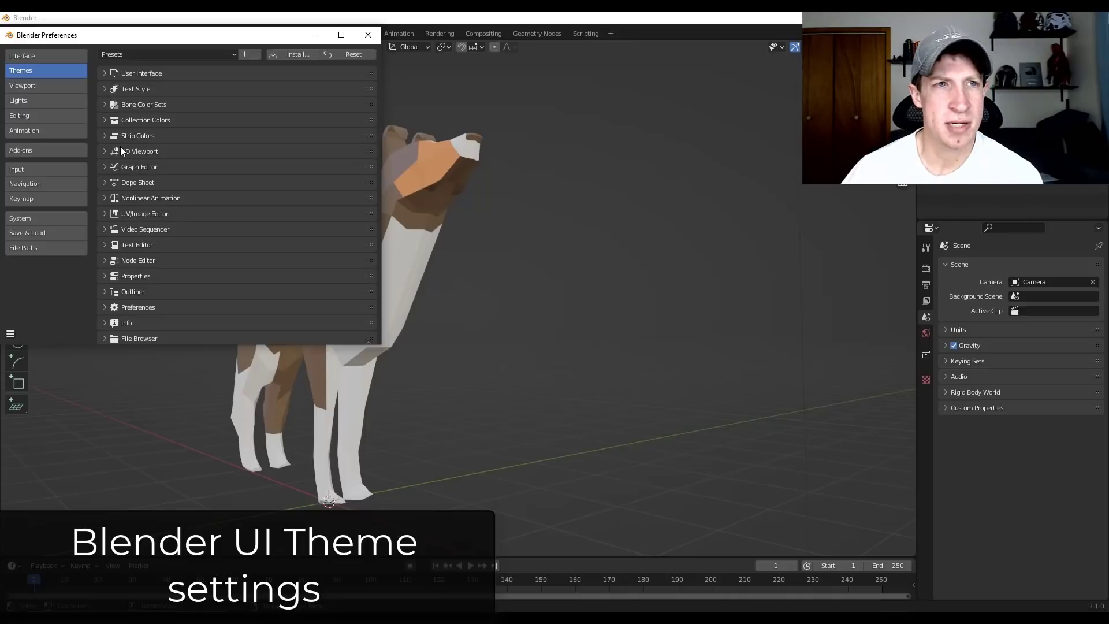
Show the 3D Viewport theme colours in Preferences.
click(111, 151)
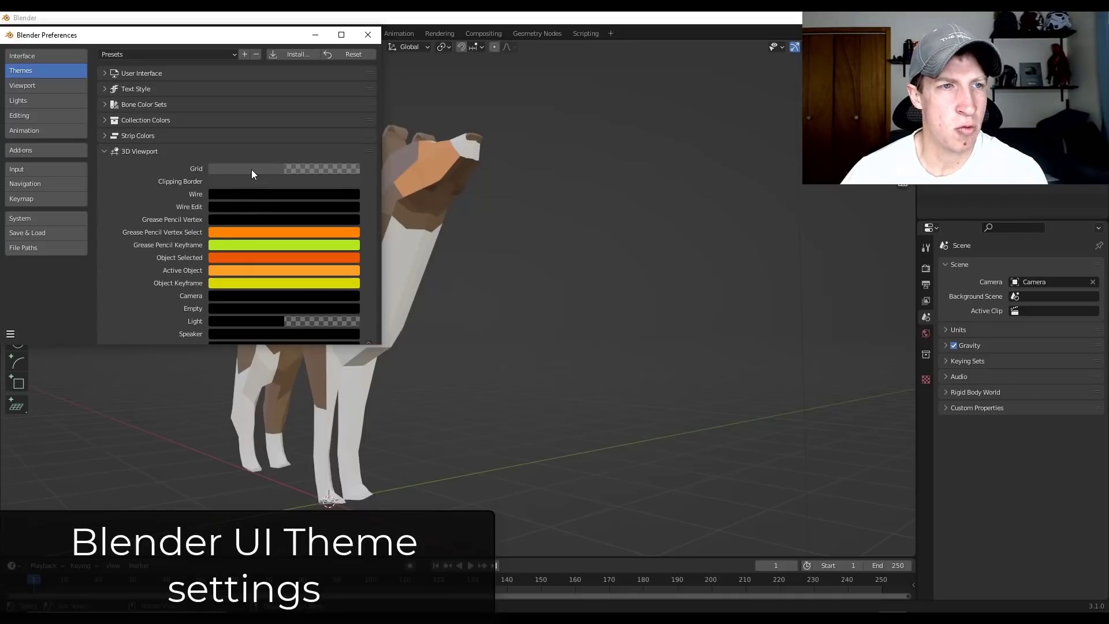
scroll(258, 198, down, 15)
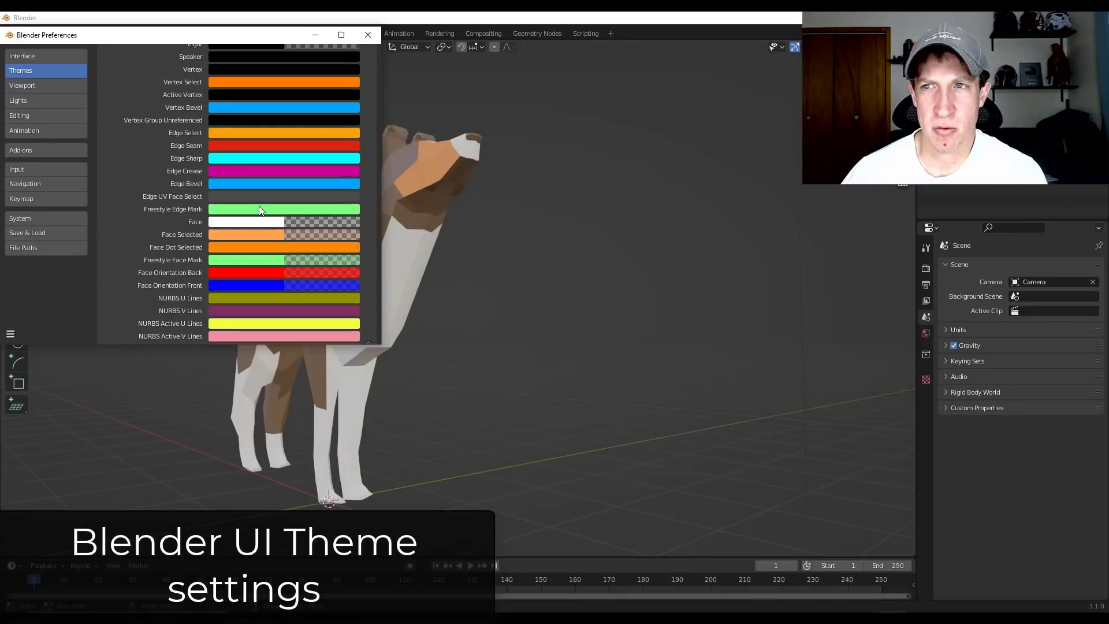
scroll(266, 214, up, 15)
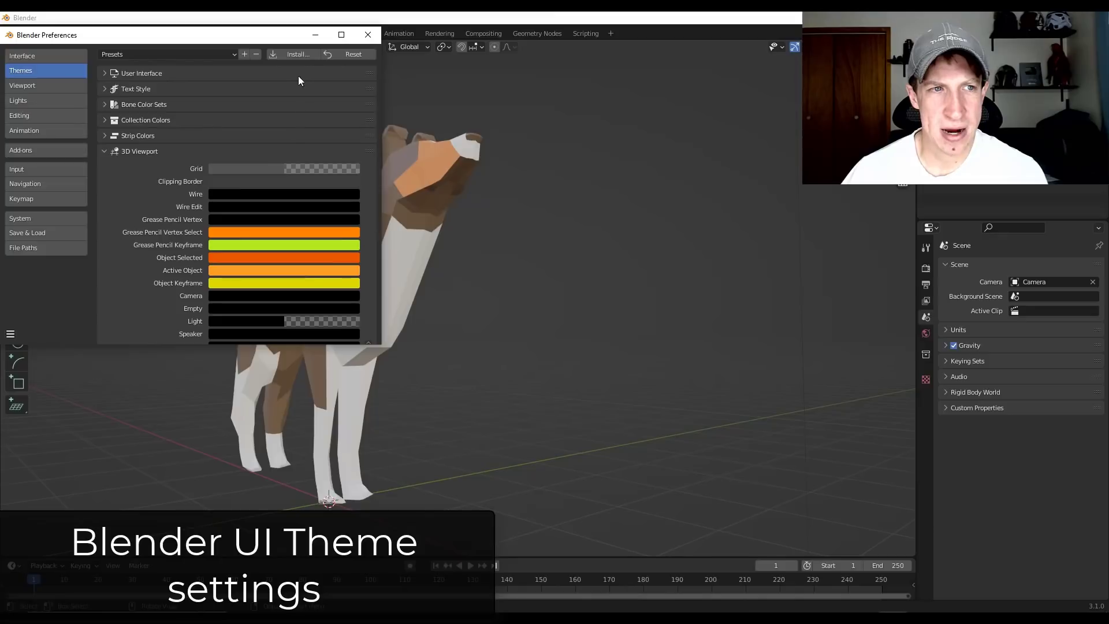
Try the Blender Light, Maya, Minimal Dark and White theme presets, ending on Blender Dark.
click(225, 54)
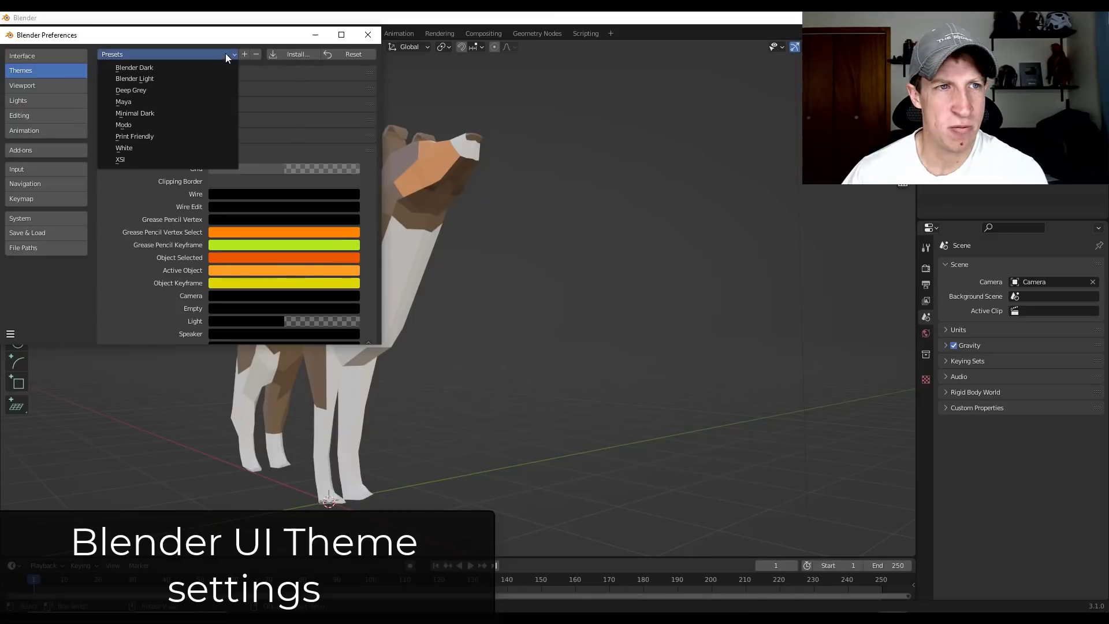
click(159, 75)
click(166, 54)
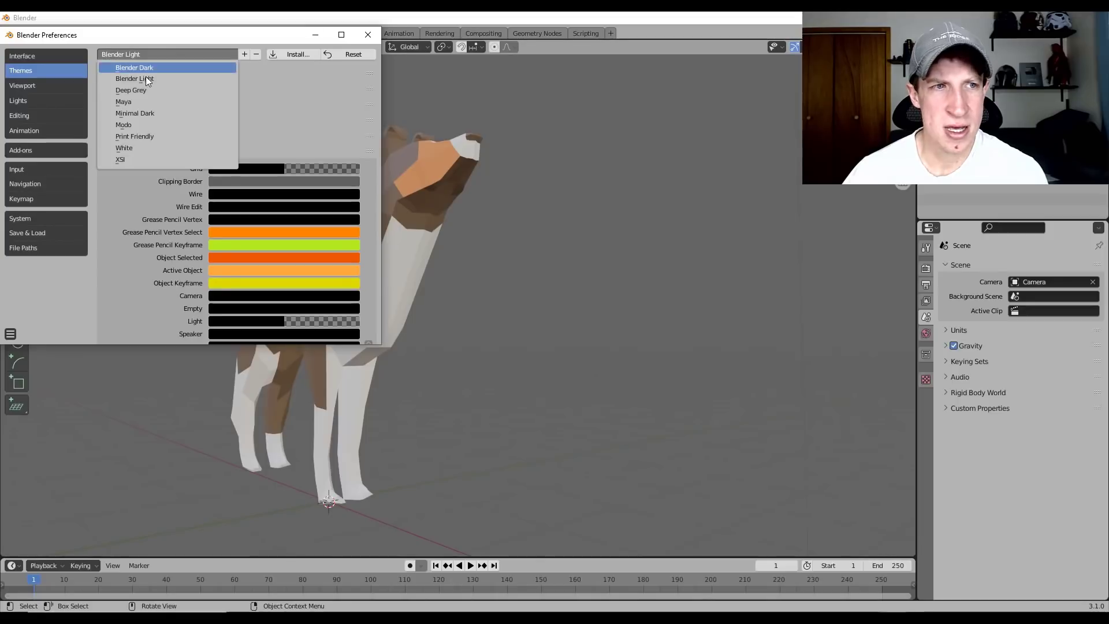
click(137, 102)
click(159, 55)
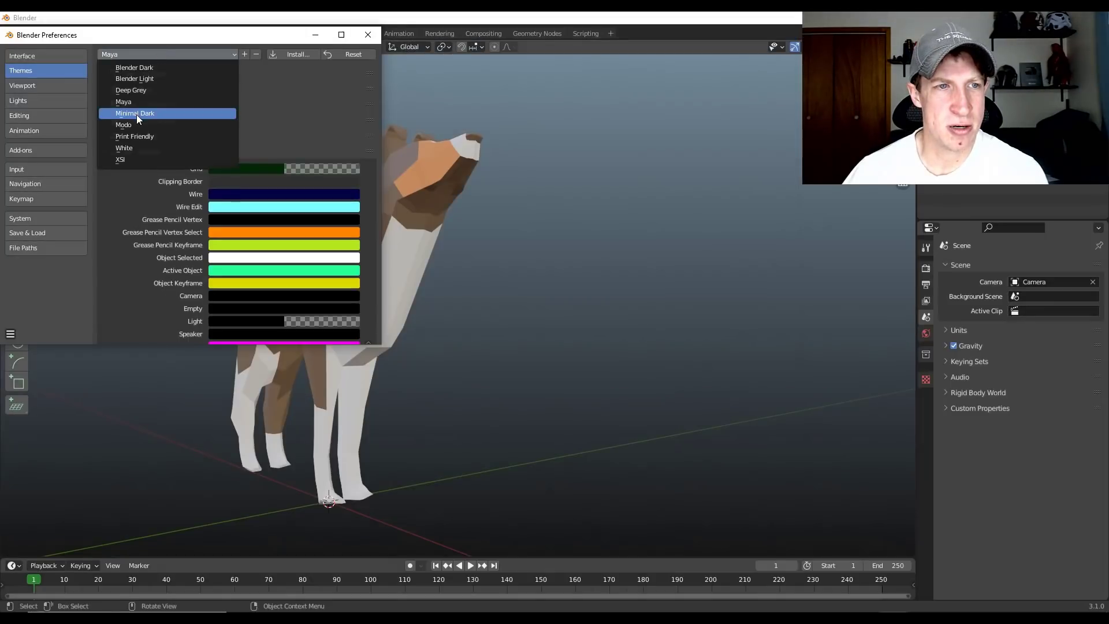
click(136, 115)
click(153, 56)
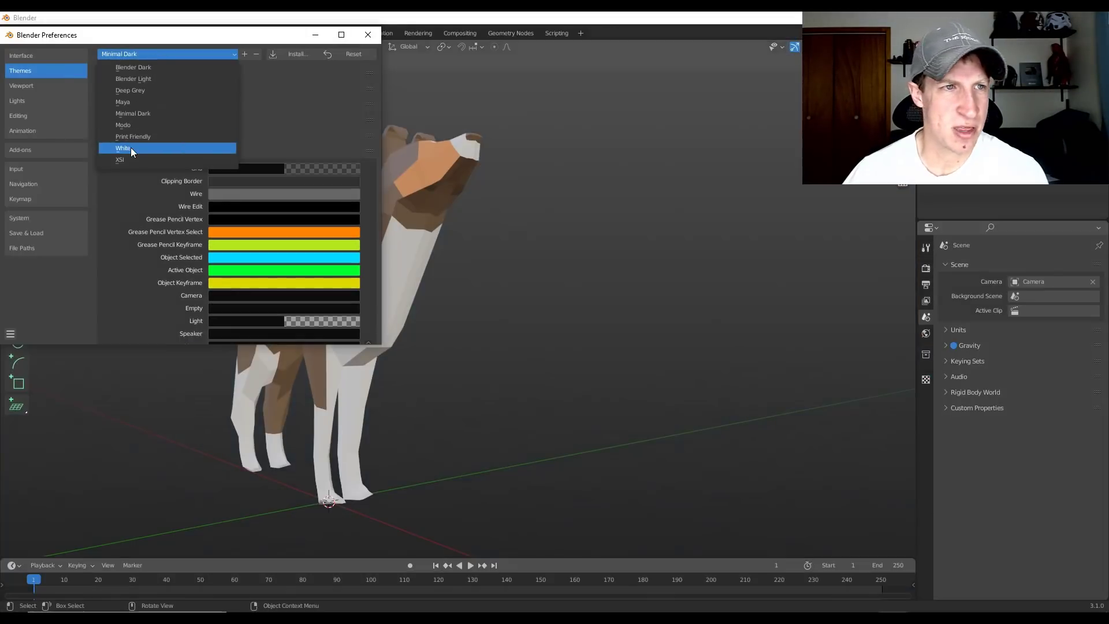
click(130, 147)
click(165, 54)
click(148, 71)
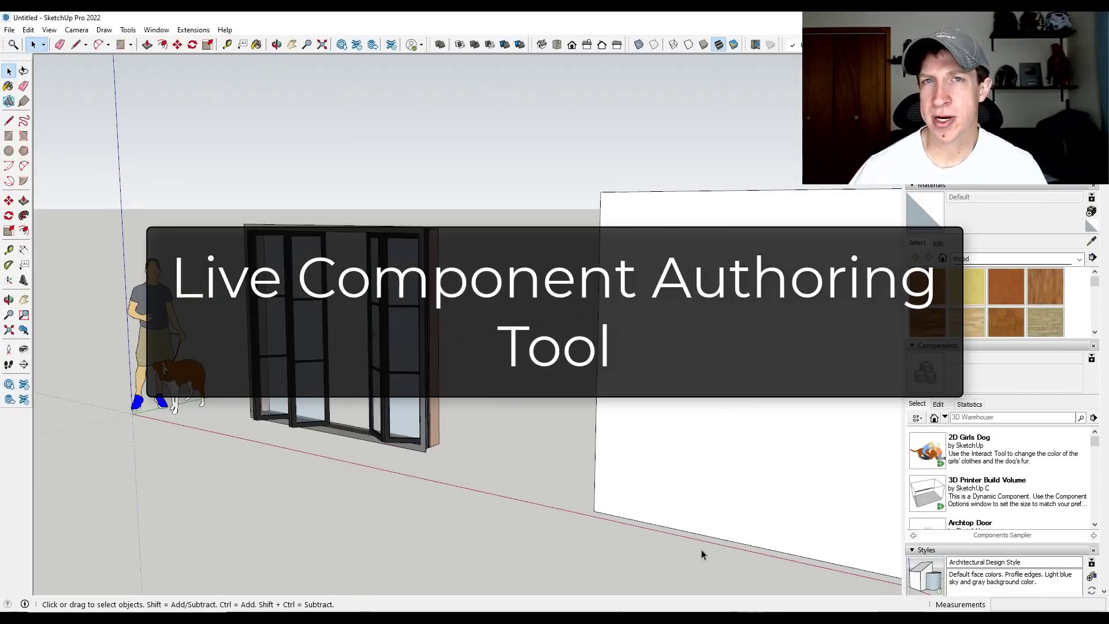
Delete the white wall.
click(684, 298)
key(Delete)
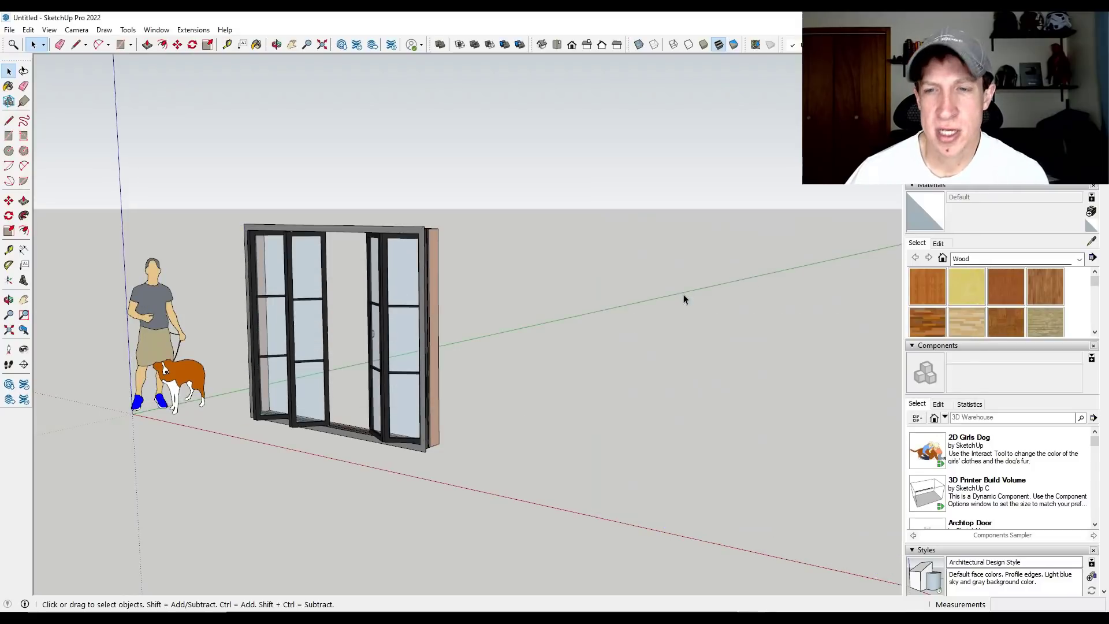
scroll(431, 354, up, 5)
Open Configure Live Component for the Bifold Patio Door.
click(320, 391)
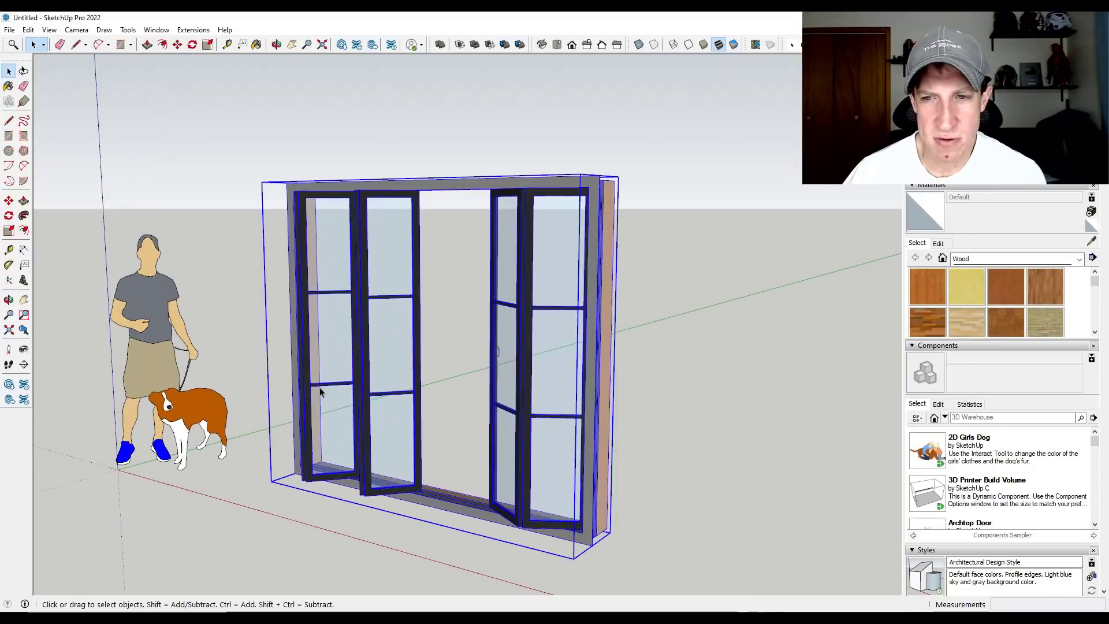
right_click(377, 295)
click(433, 338)
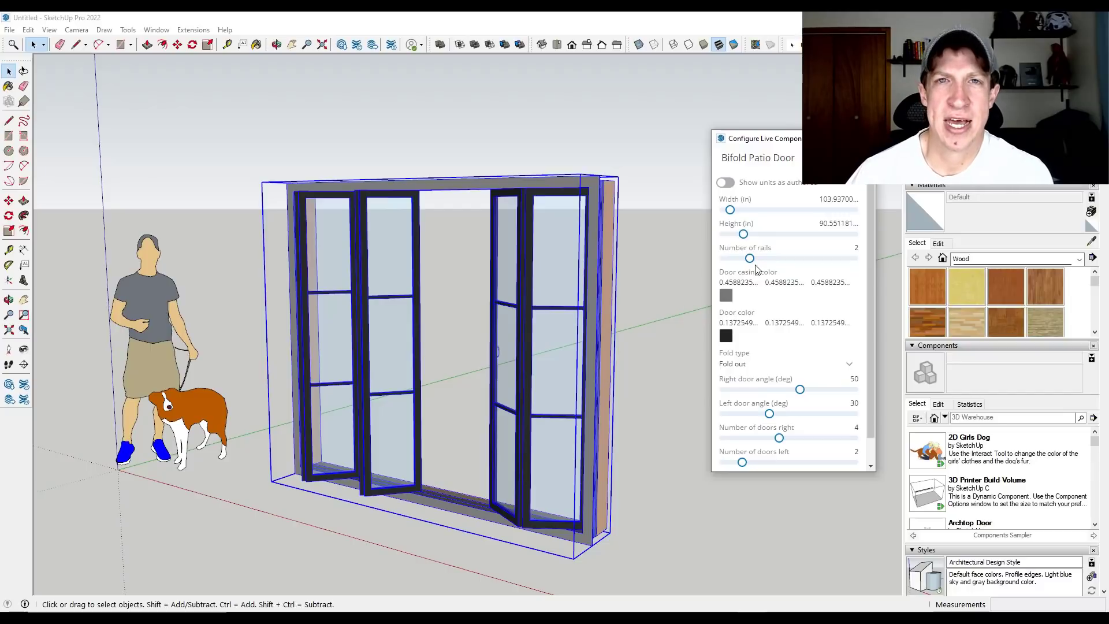
Increase the door's Number of rails to 6 and lower Right door angle to 10 degrees.
drag(749, 258, 804, 259)
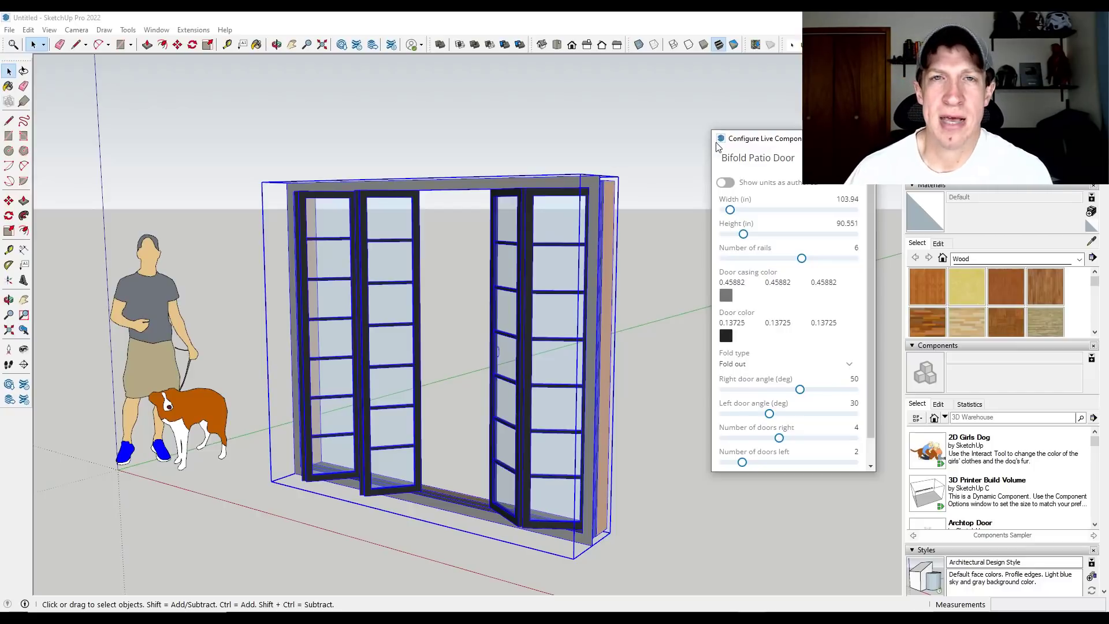
middle_drag(485, 352, 639, 352)
drag(800, 389, 739, 390)
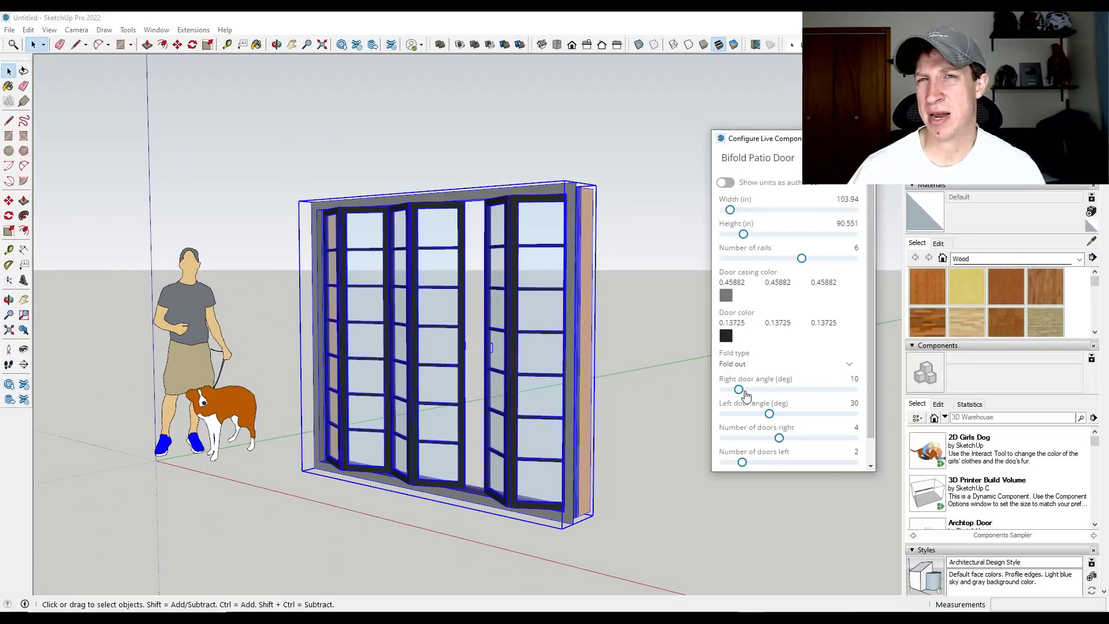
middle_drag(427, 347, 473, 396)
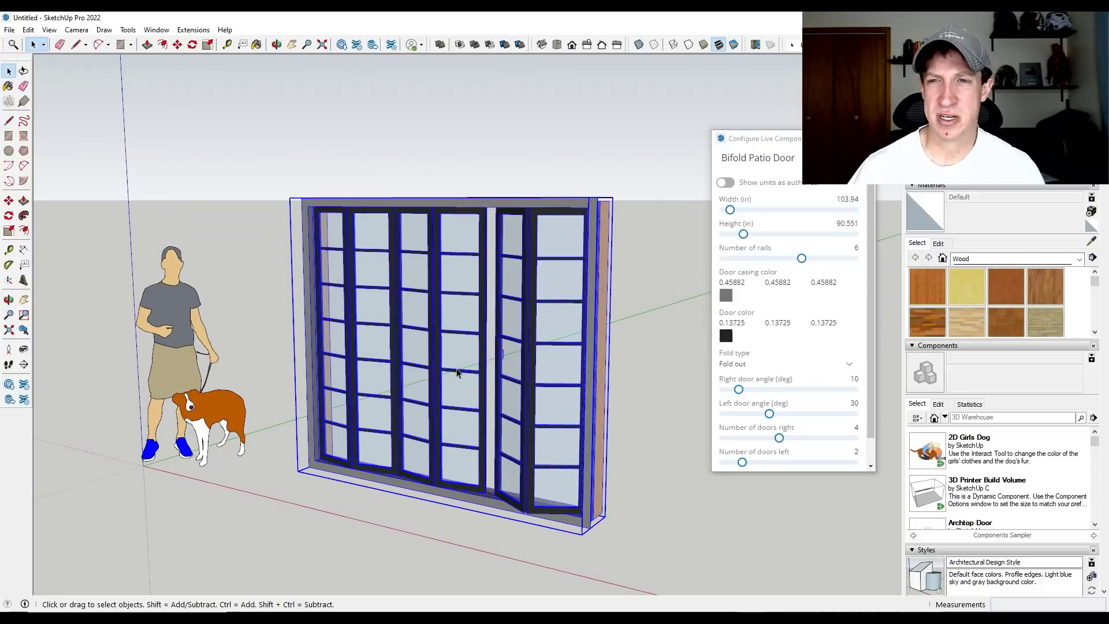